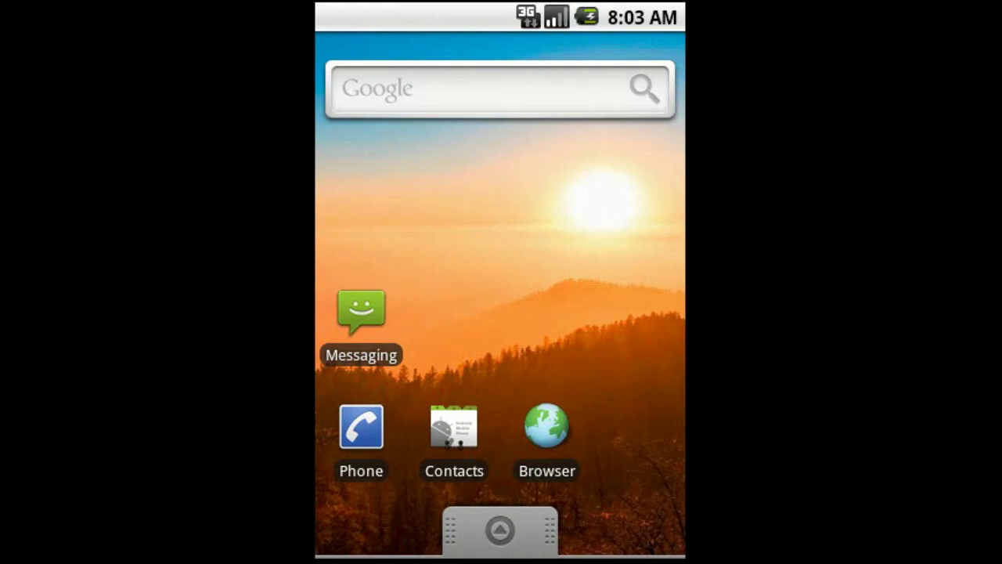
Swipe to the left home page with the Base and Dispatch folders and open the app drawer
left_click_drag(416, 205, 674, 228)
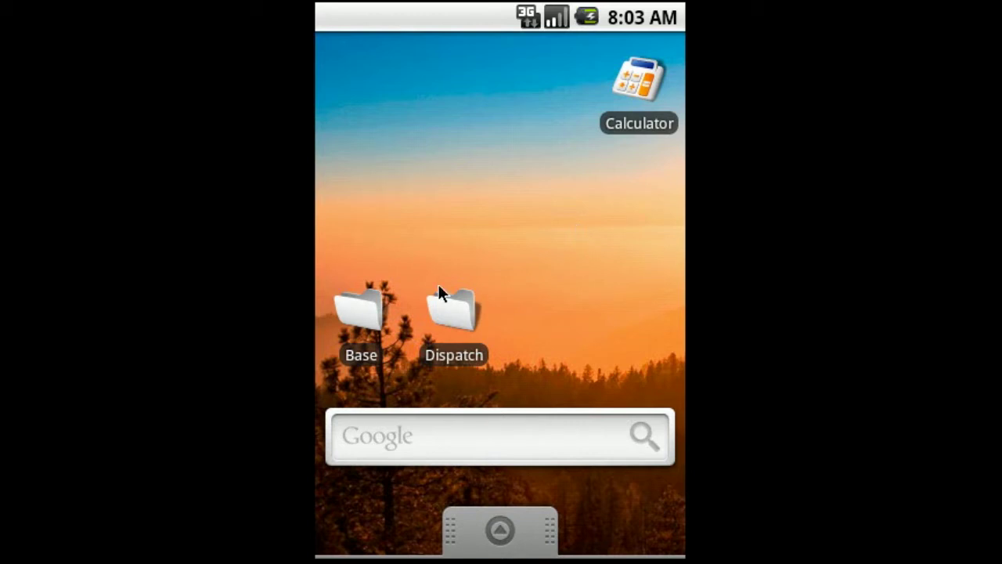
left_click(501, 533)
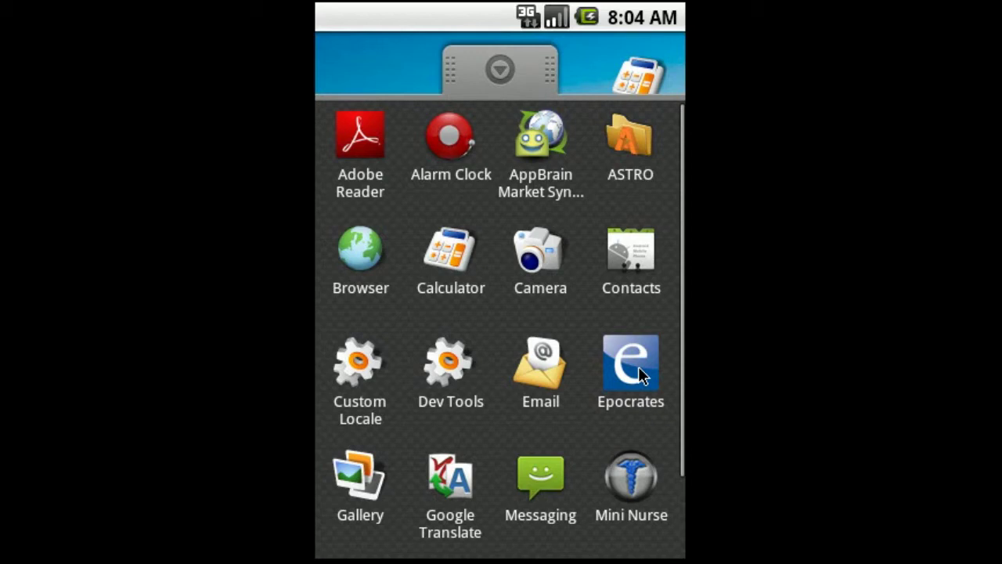
Drag Epocrates from the app drawer into the home page's top-left slot
left_click_drag(638, 365, 378, 98)
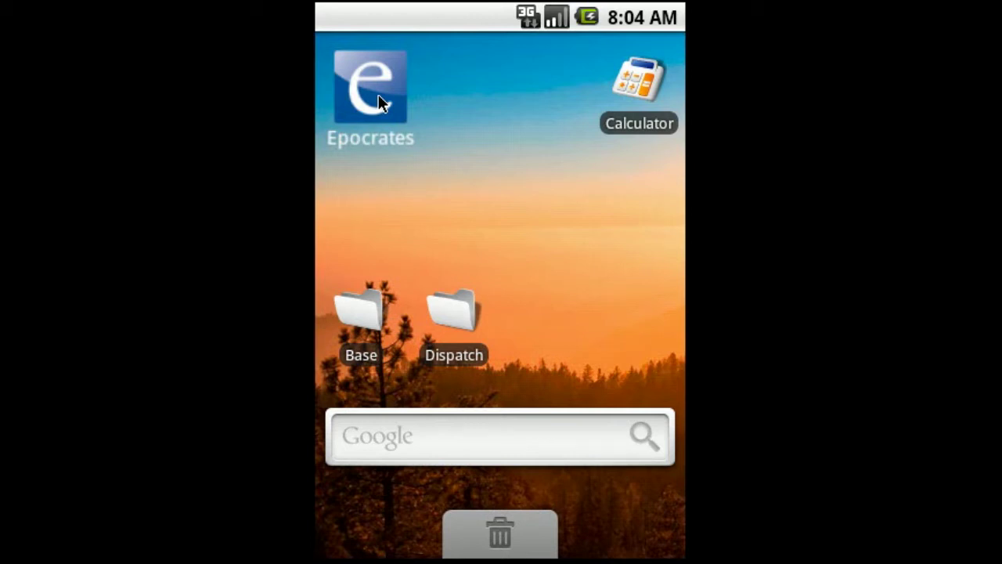
left_click_drag(378, 94, 378, 94)
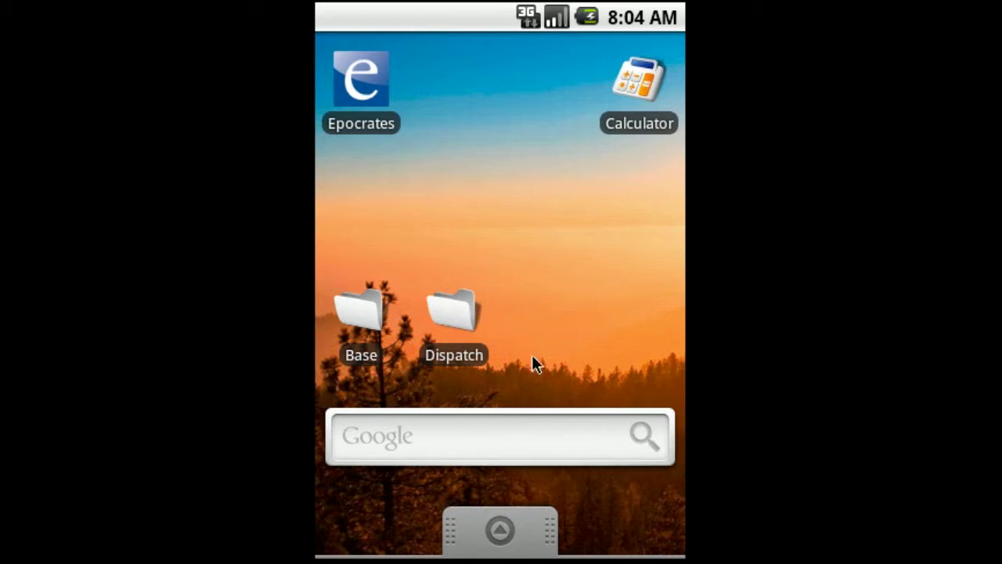
Place a Google Translate shortcut right beside Epocrates, then bring the app list back up
left_click(502, 534)
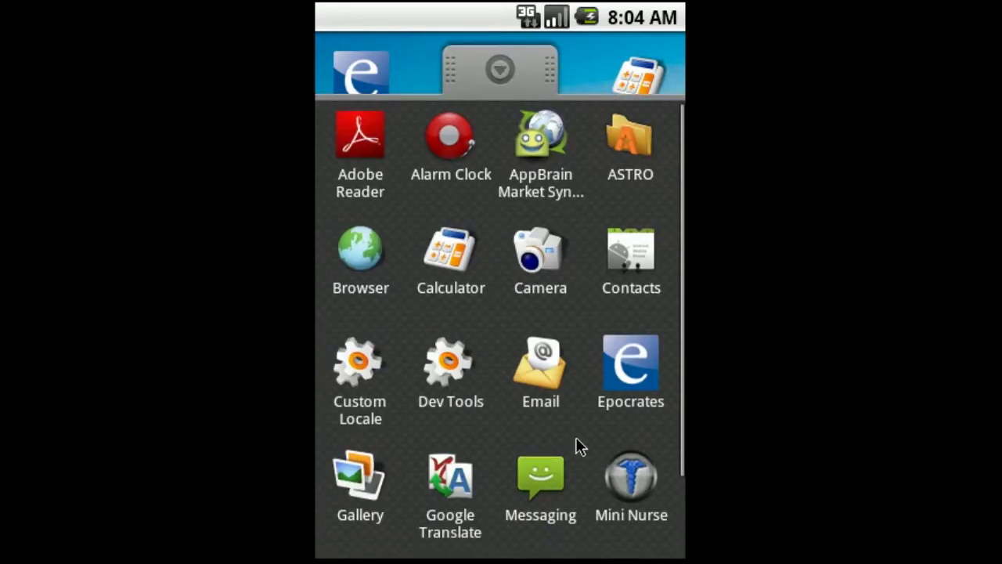
left_click_drag(578, 345, 577, 250)
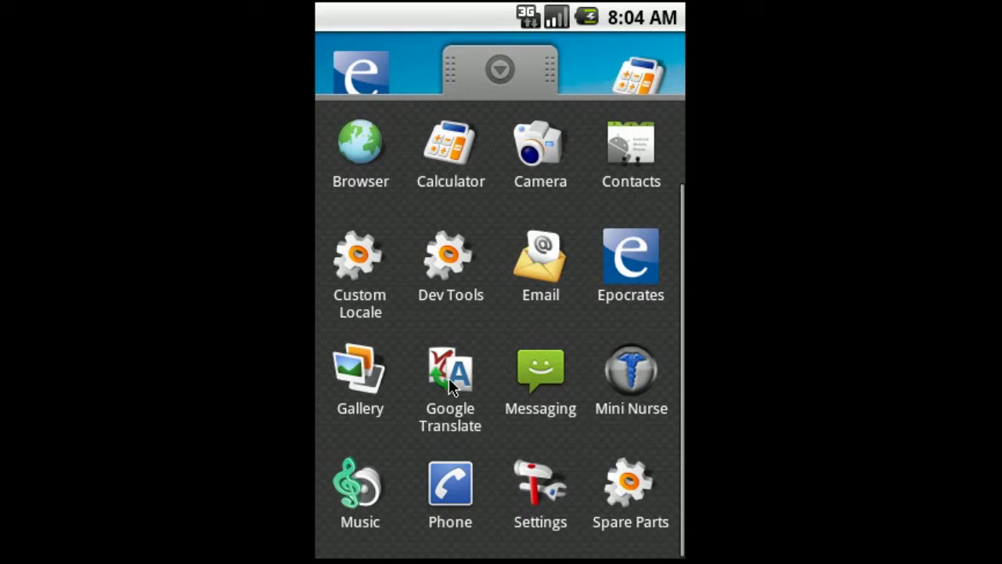
left_click_drag(451, 385, 447, 91)
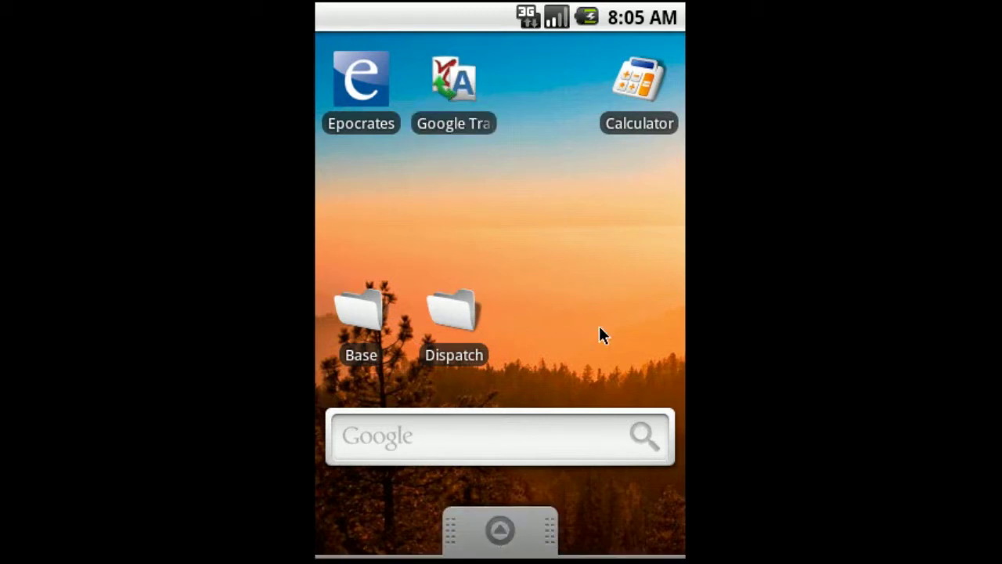
left_click(517, 537)
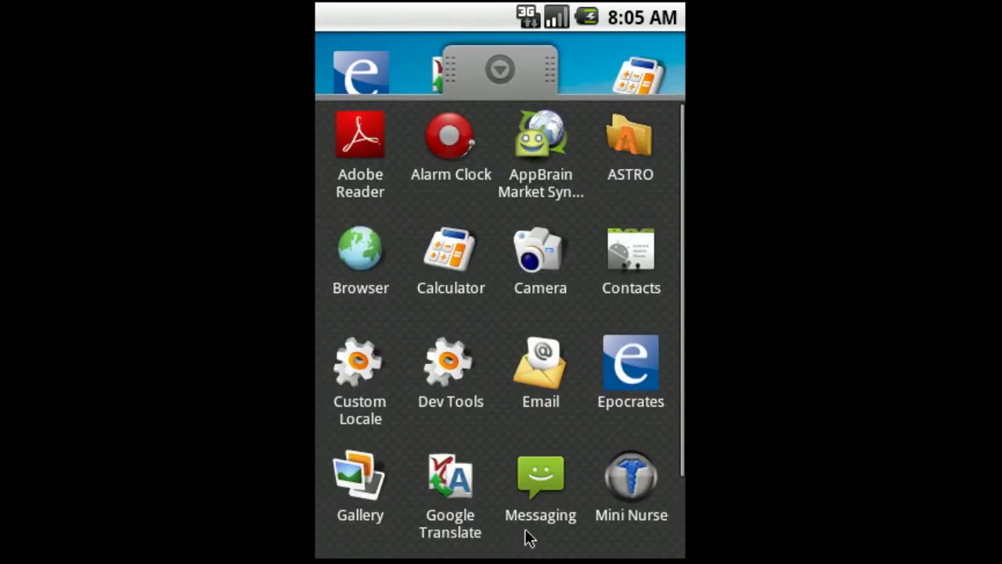
Drop a Mini Nurse shortcut between Google Translate and Calculator, completing the four-app top row
left_click(558, 466)
left_click_drag(558, 465, 559, 335)
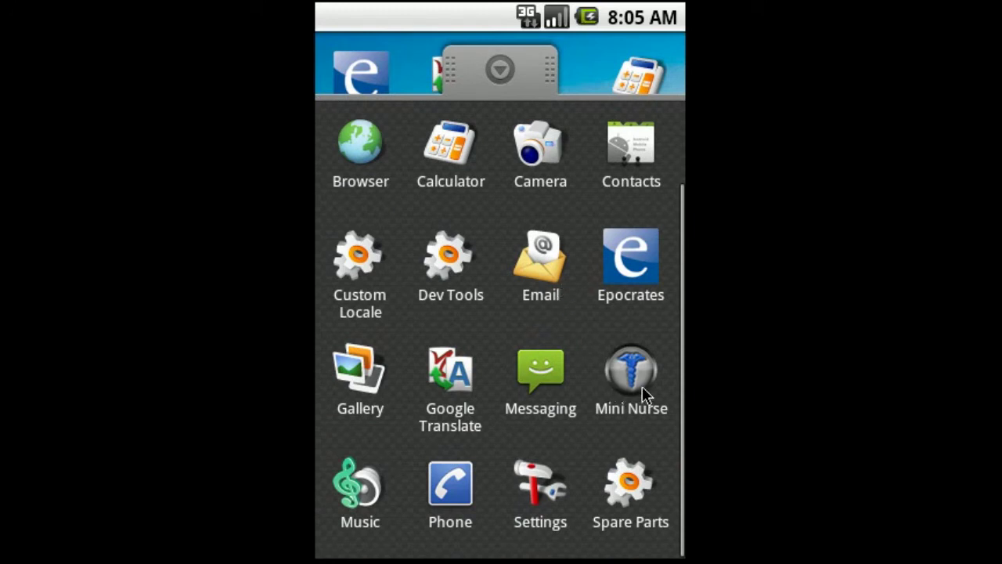
left_click_drag(642, 386, 557, 97)
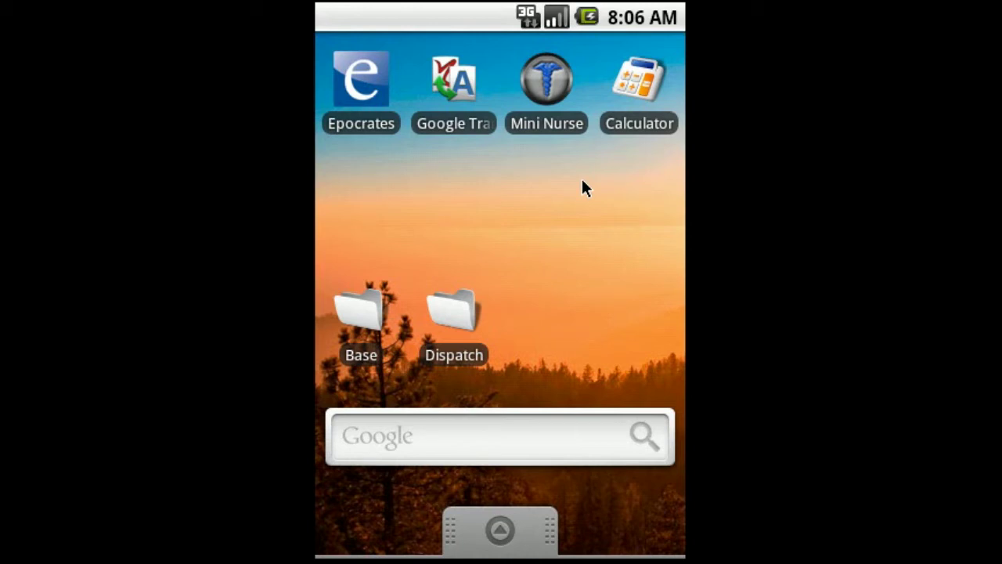
Swipe two pages to the right and tap the protocols shortcut to test it
left_click_drag(615, 195, 361, 219)
left_click_drag(621, 232, 391, 244)
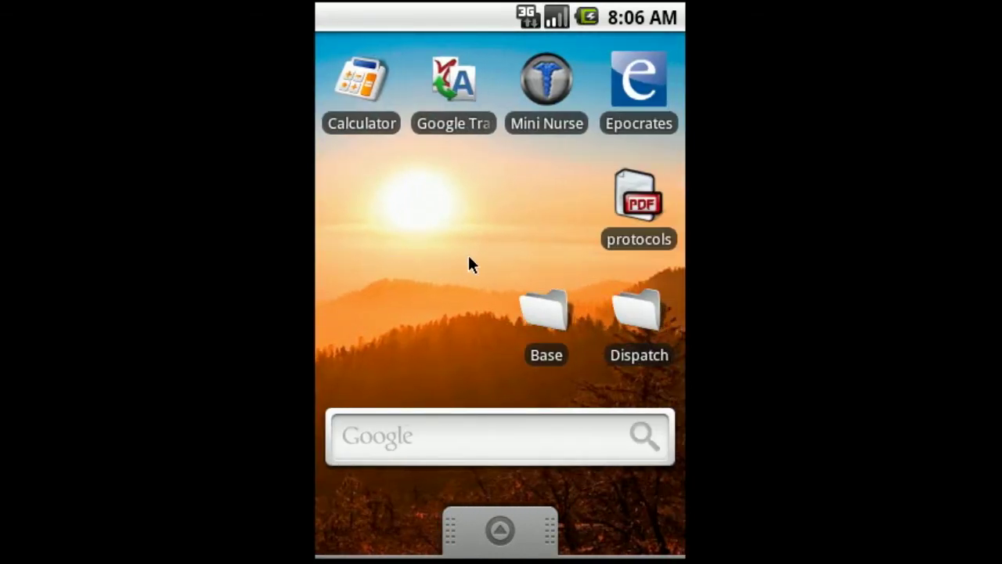
left_click(632, 202)
Swipe back to the Epocrates, Google Translate, Mini Nurse and Calculator page and bring up Add to Home screen
left_click_drag(431, 242, 623, 241)
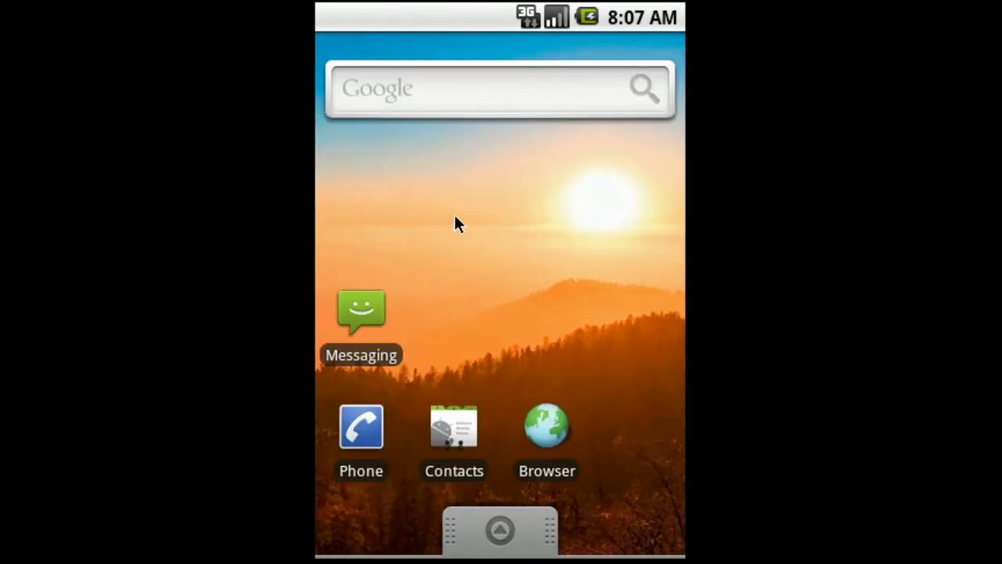
left_click_drag(454, 212, 654, 235)
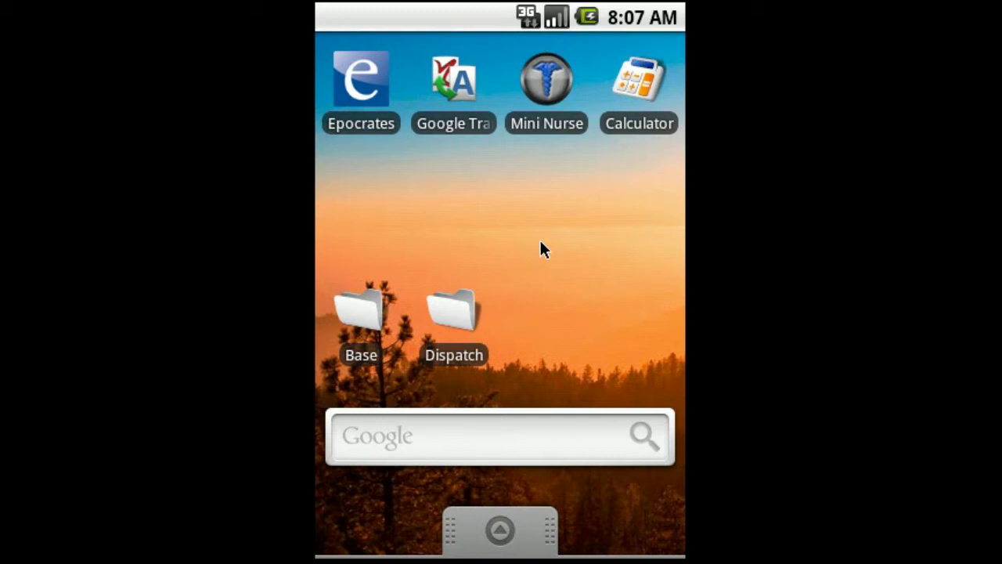
left_click_drag(539, 248, 320, 239)
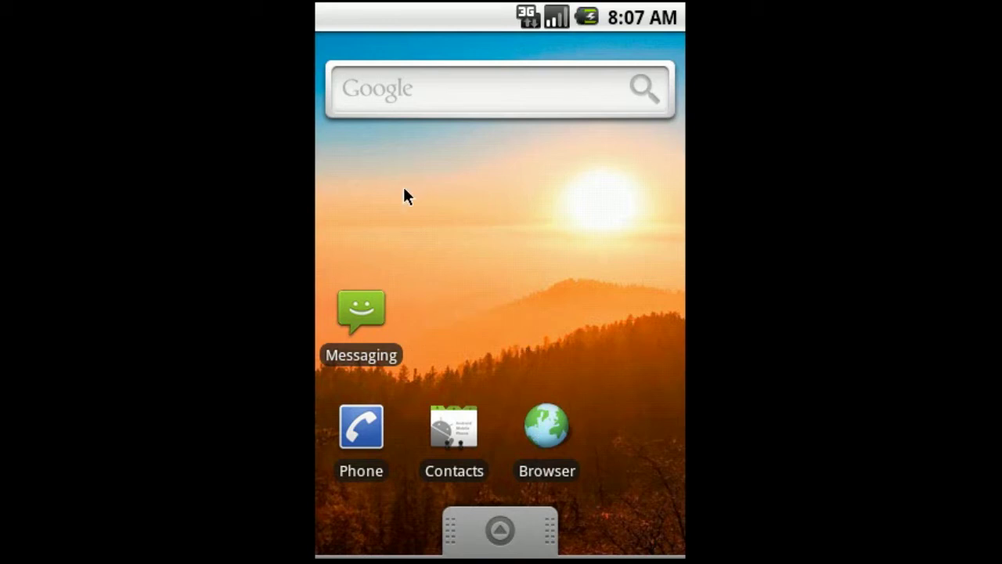
left_click_drag(412, 194, 673, 238)
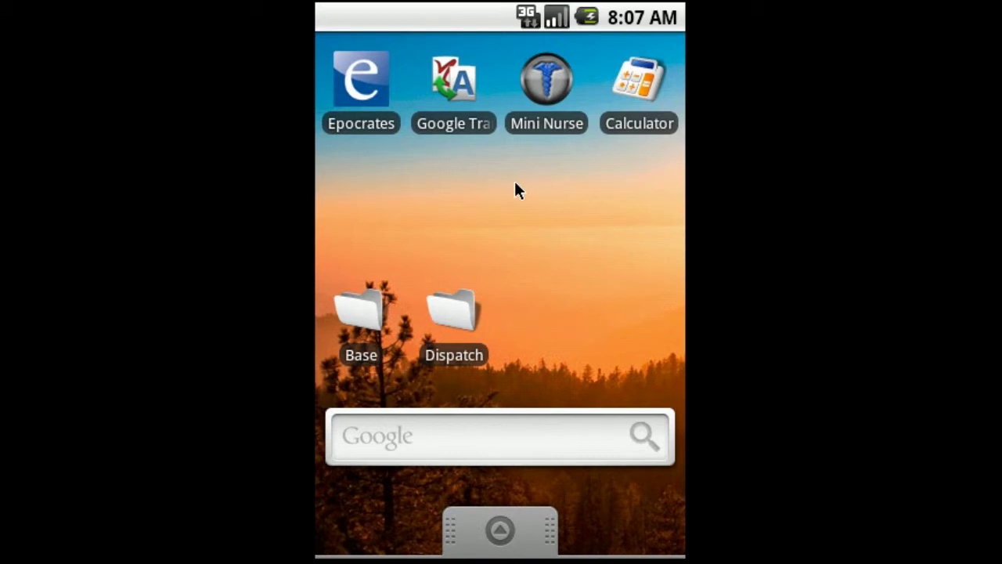
left_click(515, 190)
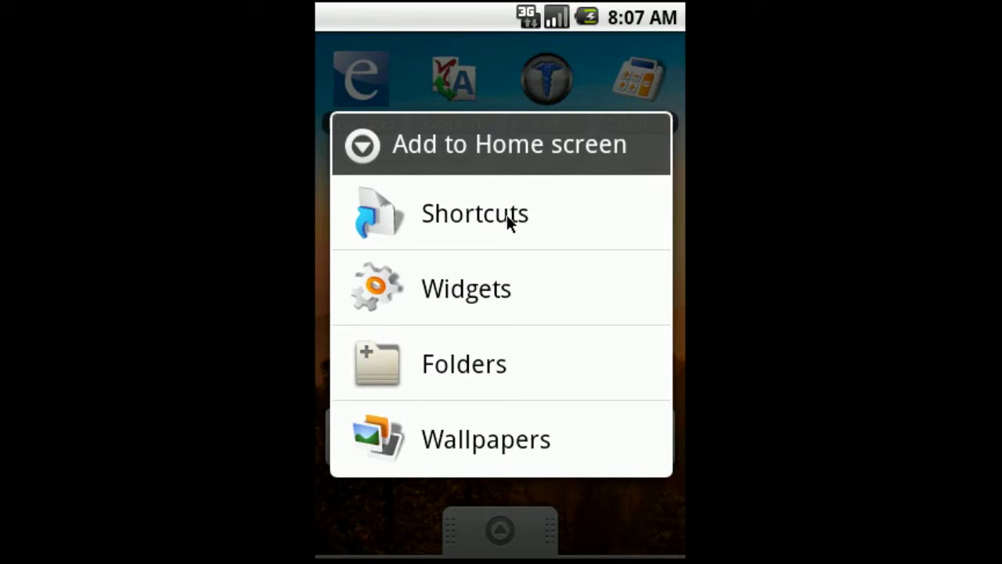
Choose Shortcuts, then ASTRO, to browse /sdcard/download for a file shortcut
left_click(507, 215)
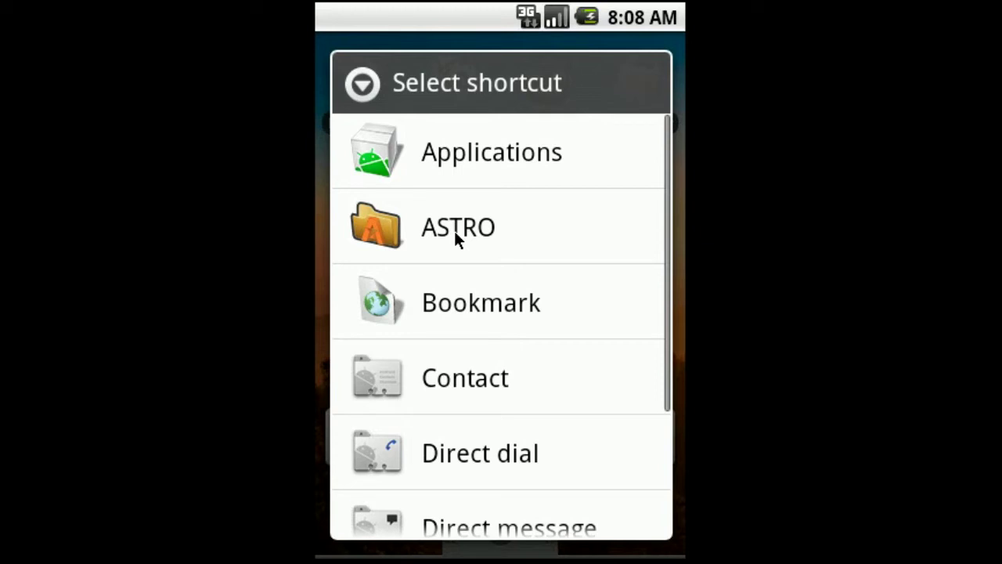
left_click(455, 239)
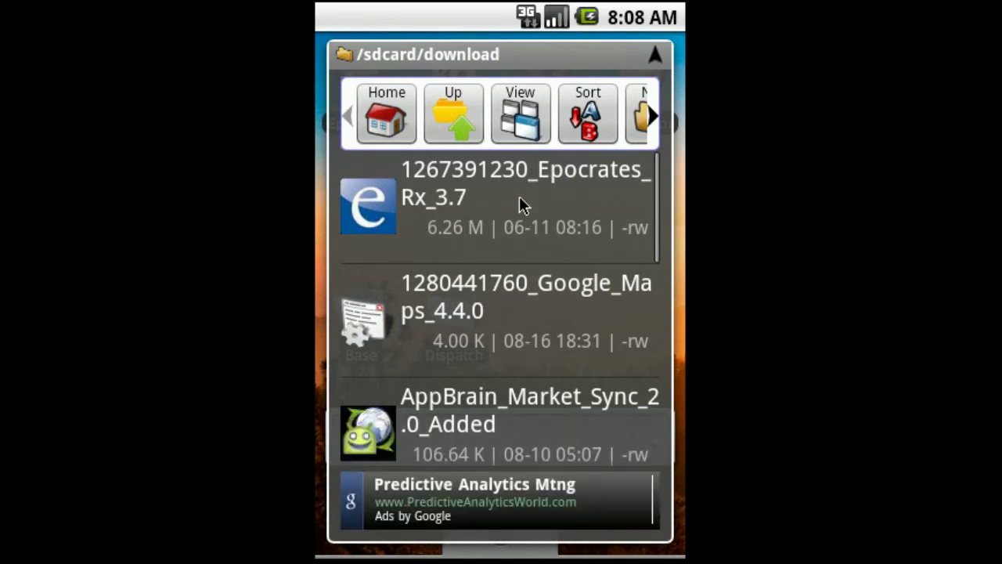
left_click_drag(521, 206, 521, 168)
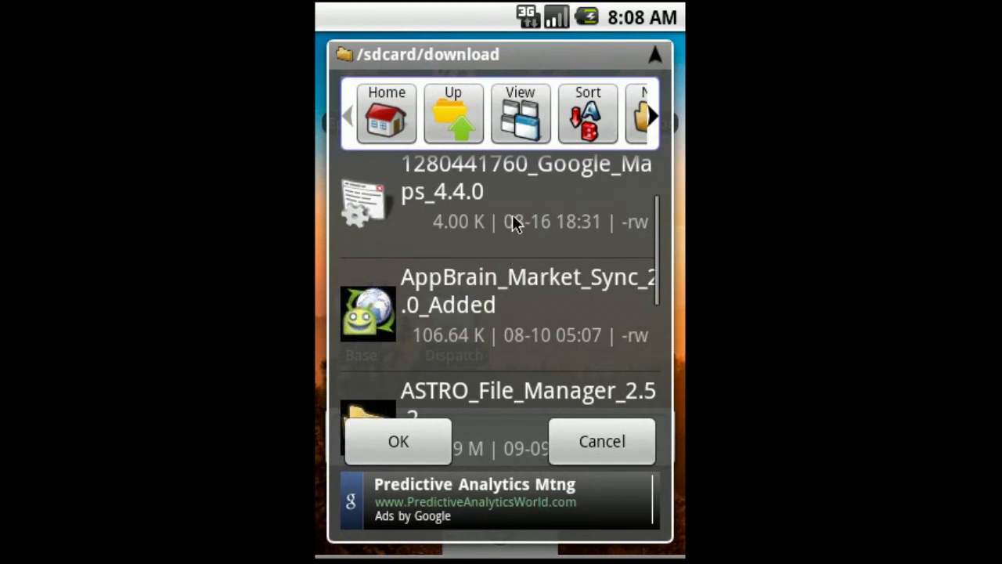
Scroll to the protocols PDF in /sdcard/download and create a home shortcut named 'protocols'
left_click_drag(492, 364, 488, 290)
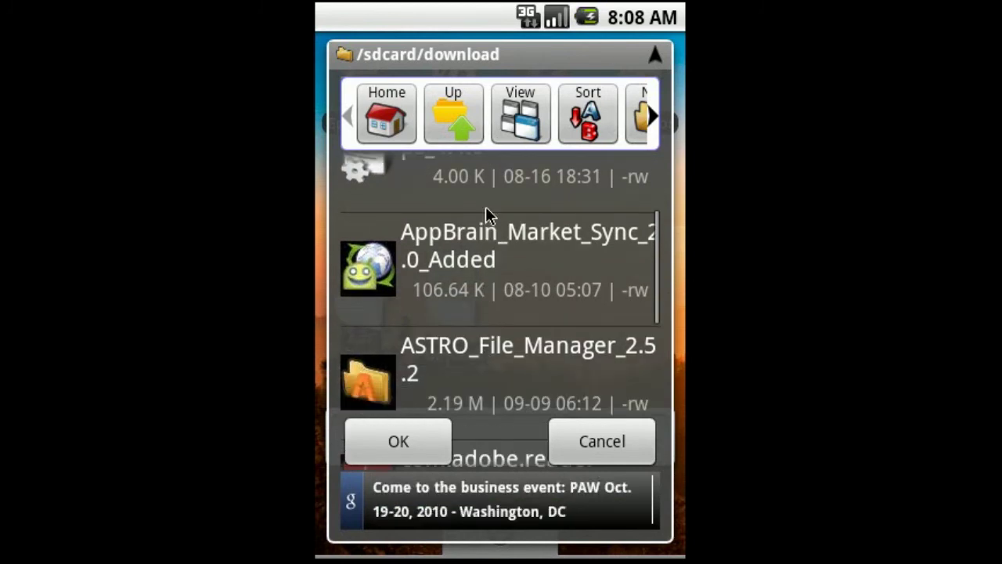
scroll(477, 363, "down", 2)
scroll(486, 395, "down", 2)
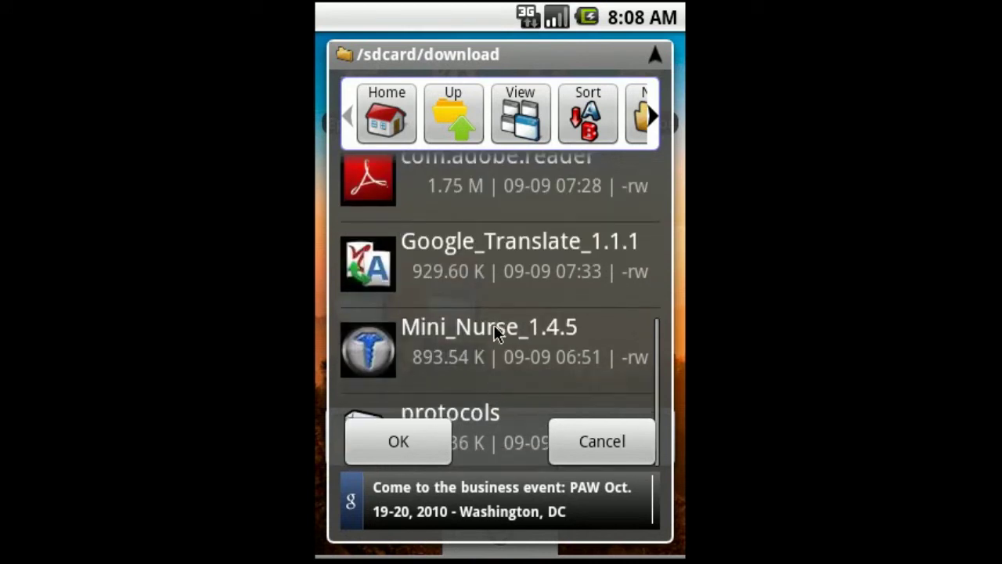
scroll(500, 211, "down", 1)
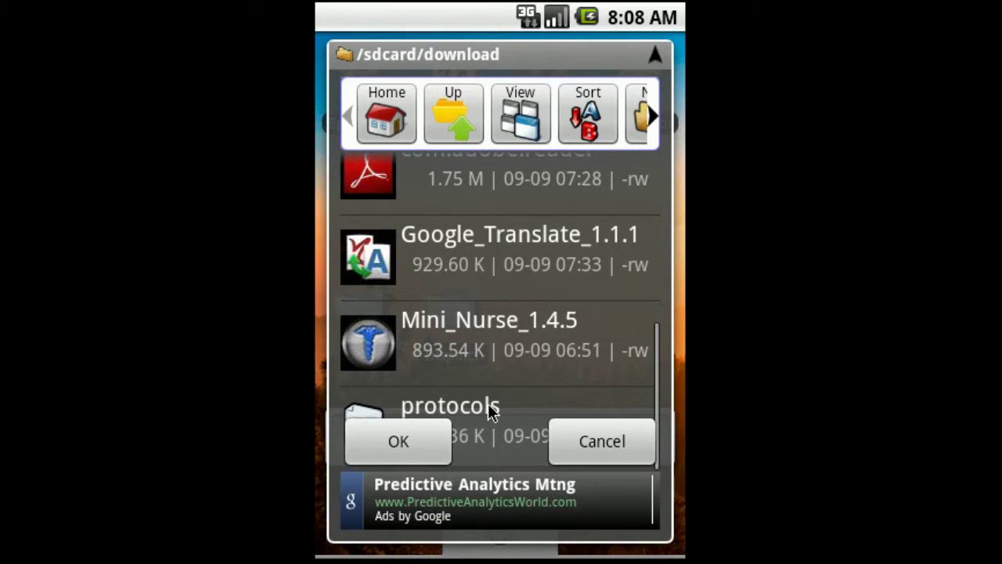
left_click(383, 446)
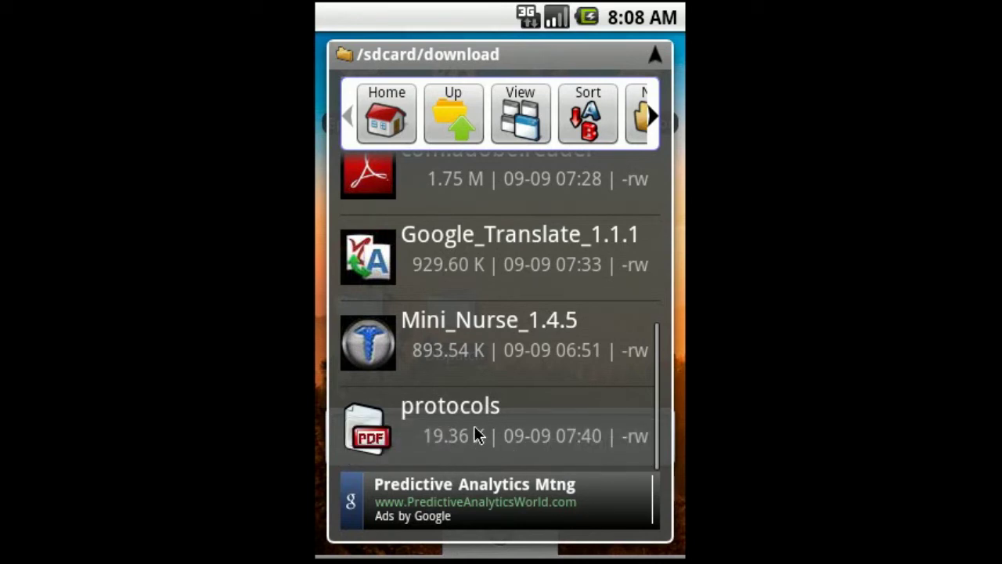
left_click(479, 432)
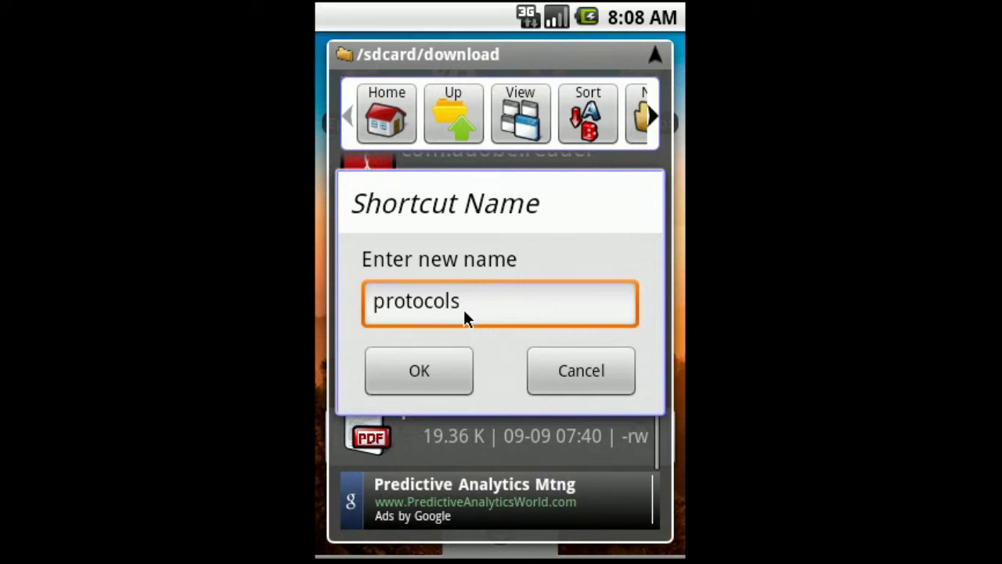
left_click(440, 379)
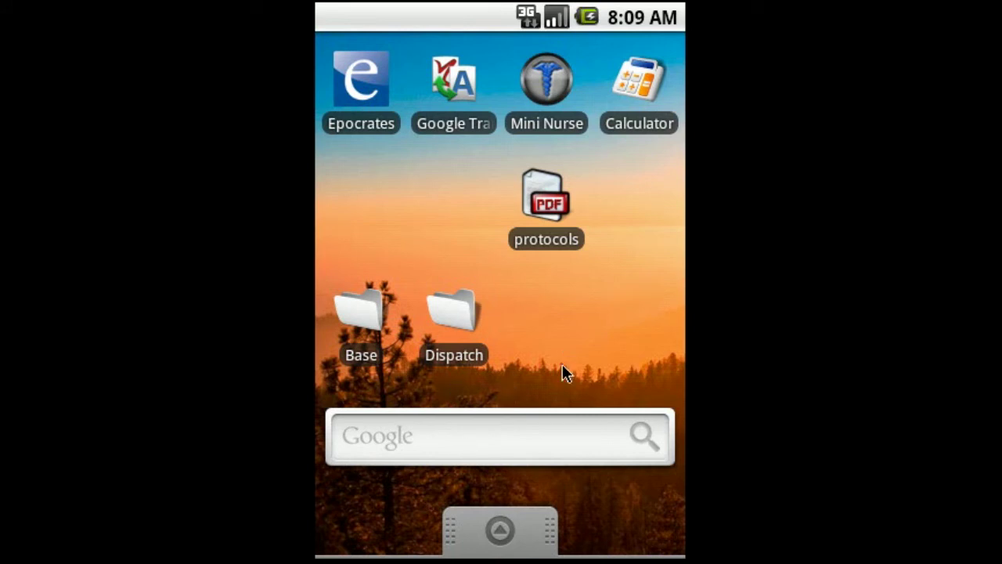
Move the protocols shortcut to the second row's first slot under Epocrates and open the PDF
left_click_drag(541, 204, 368, 203)
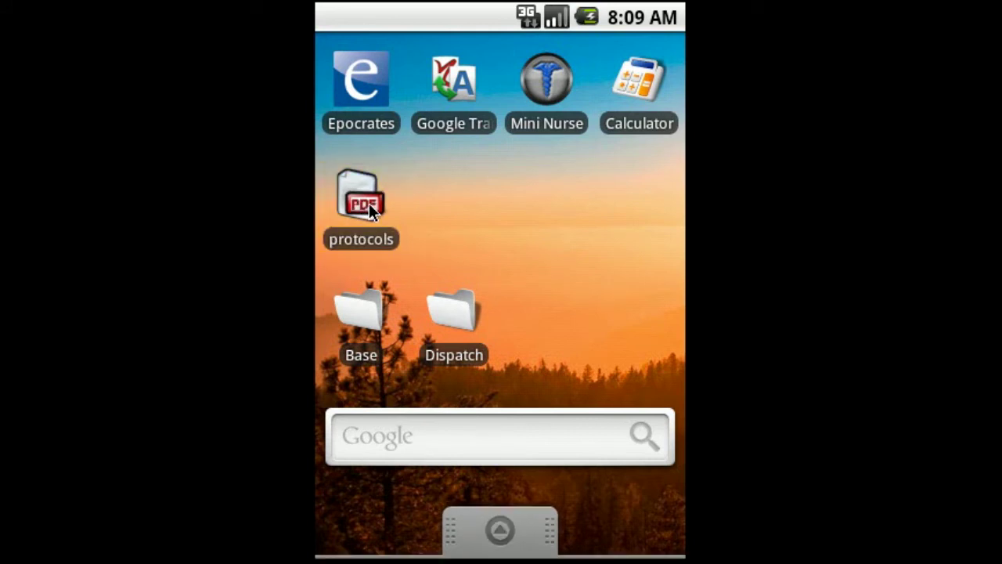
left_click(369, 202)
Check Browser's bookmarks for the CHP Traffic page at cad.chp.ca.gov, then return to the EMS home page
left_click_drag(591, 255, 391, 263)
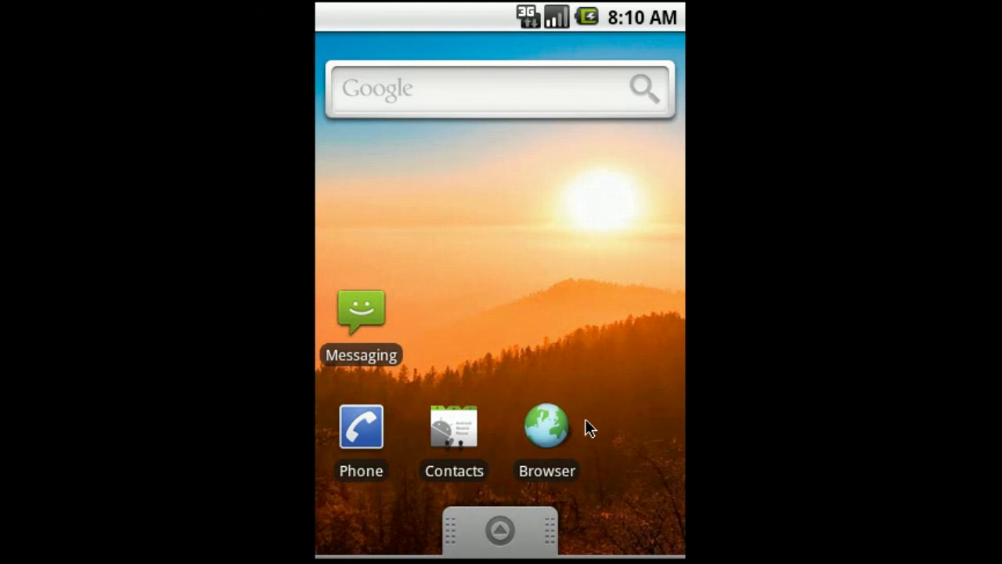
left_click(540, 434)
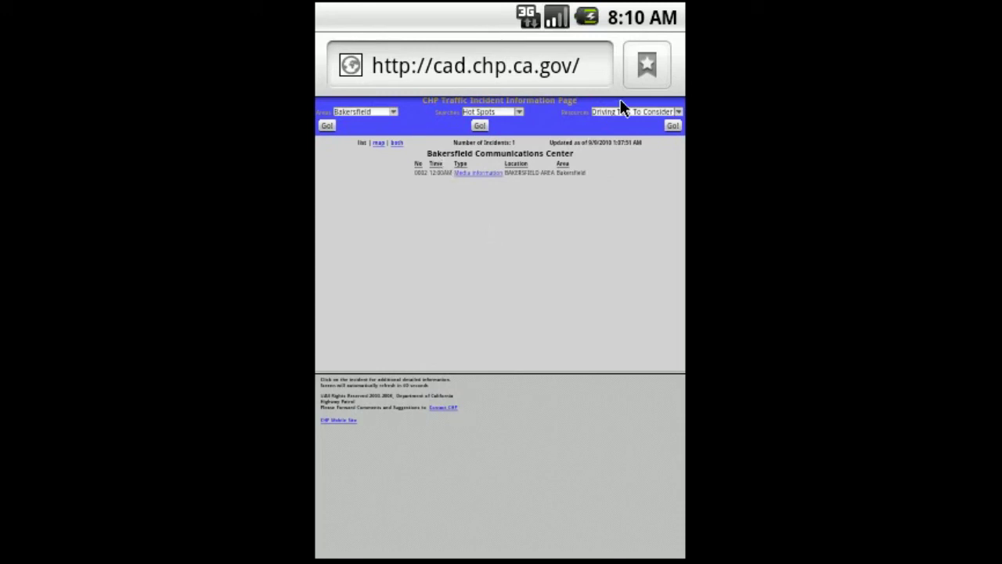
left_click(637, 60)
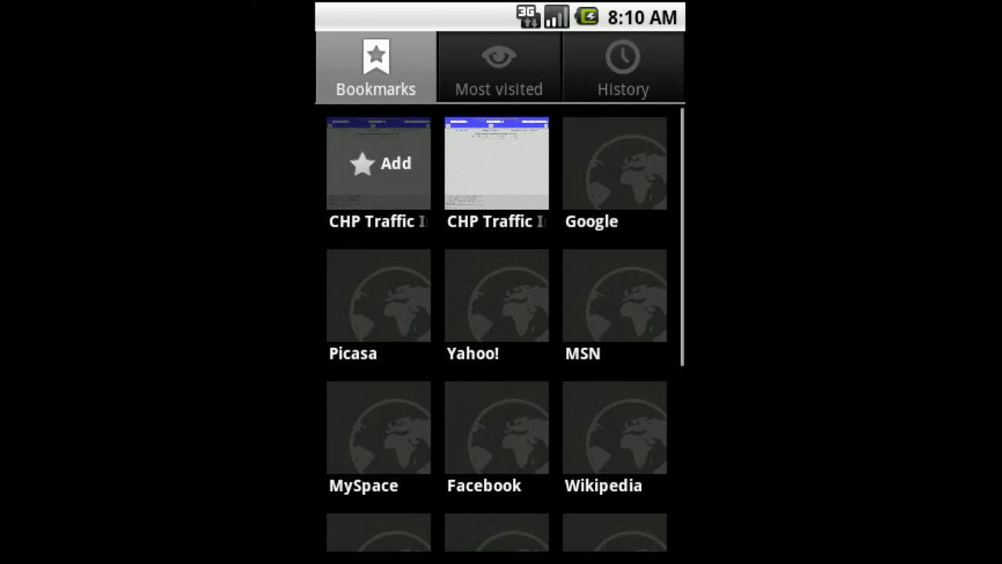
key("Escape")
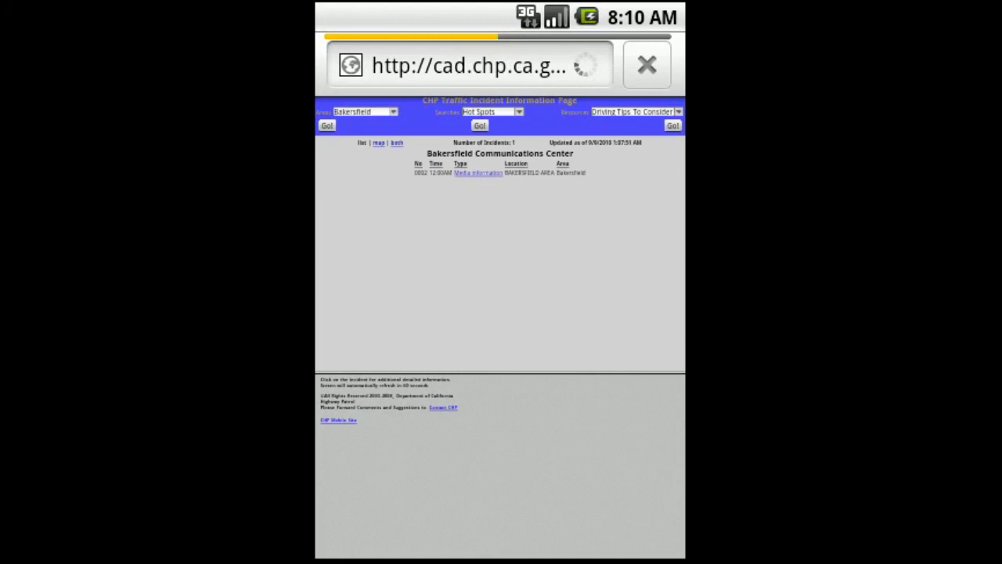
key("Home")
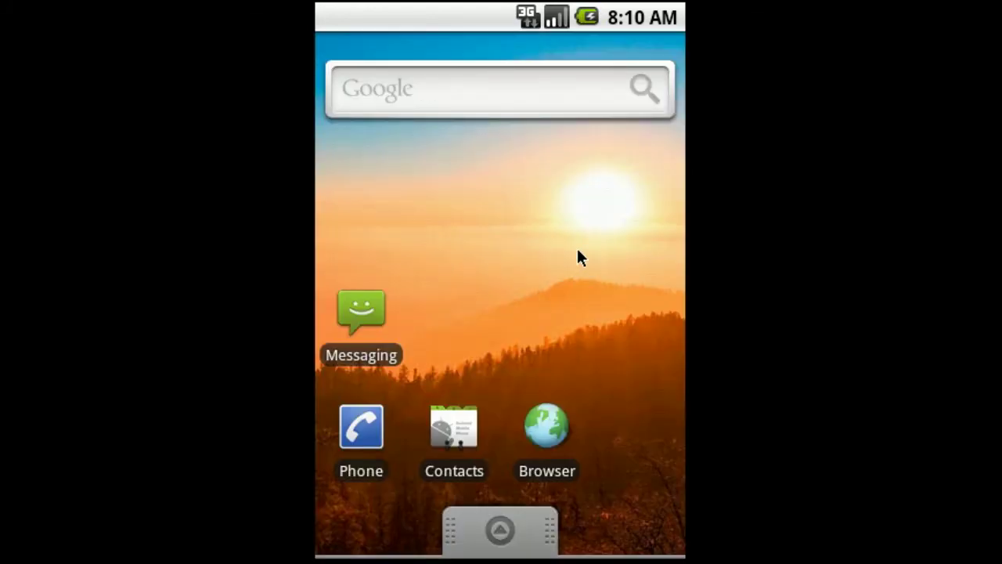
left_click_drag(579, 258, 626, 262)
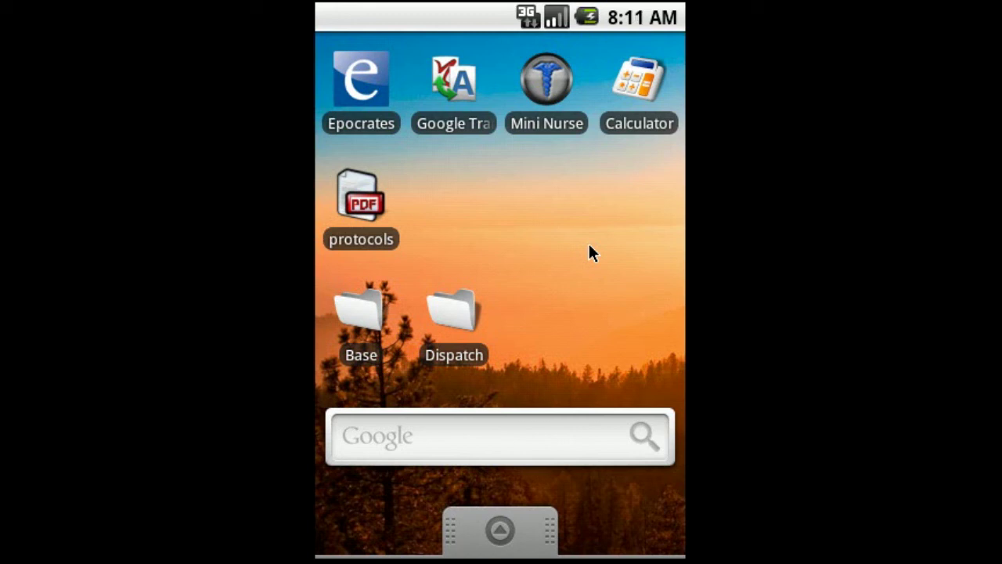
Add the CHP Traffic bookmark as a home-screen shortcut beside protocols, then tap it to load the incident list
left_click(521, 210)
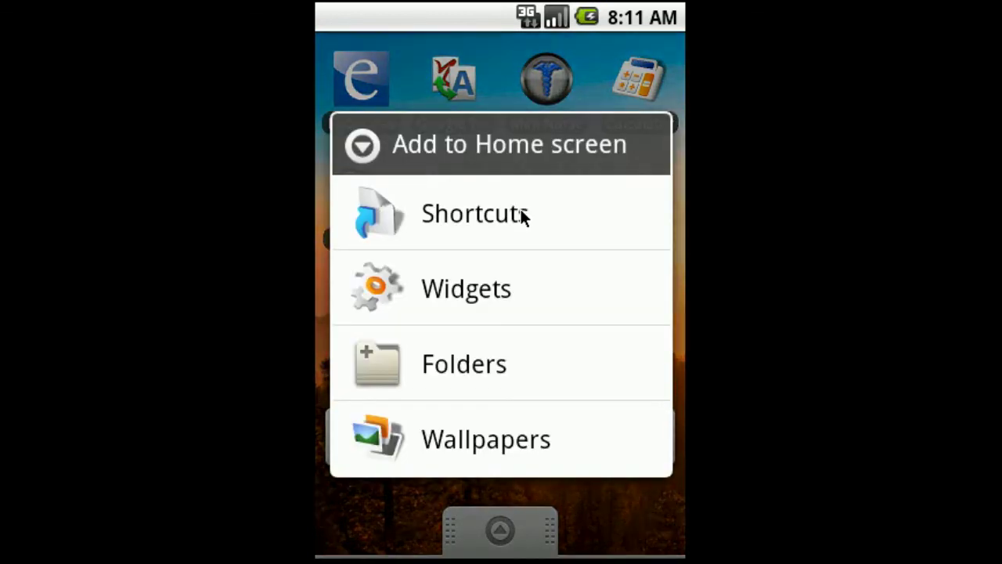
left_click(516, 219)
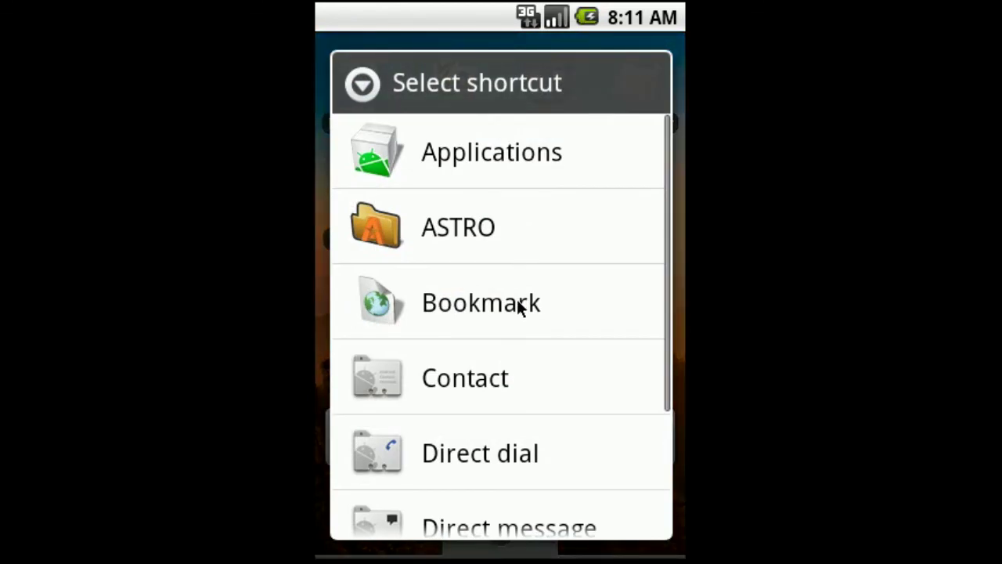
left_click(400, 305)
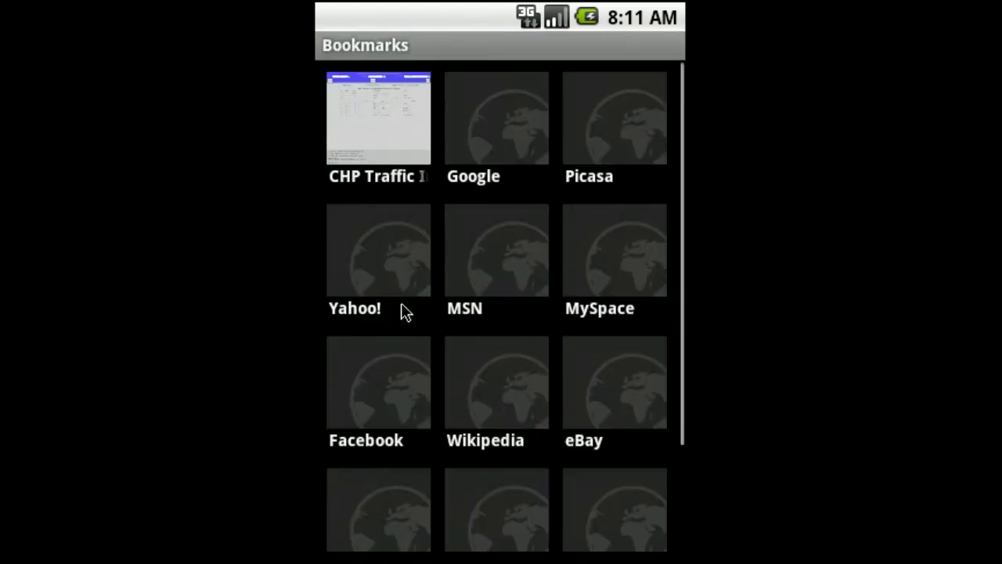
left_click(362, 135)
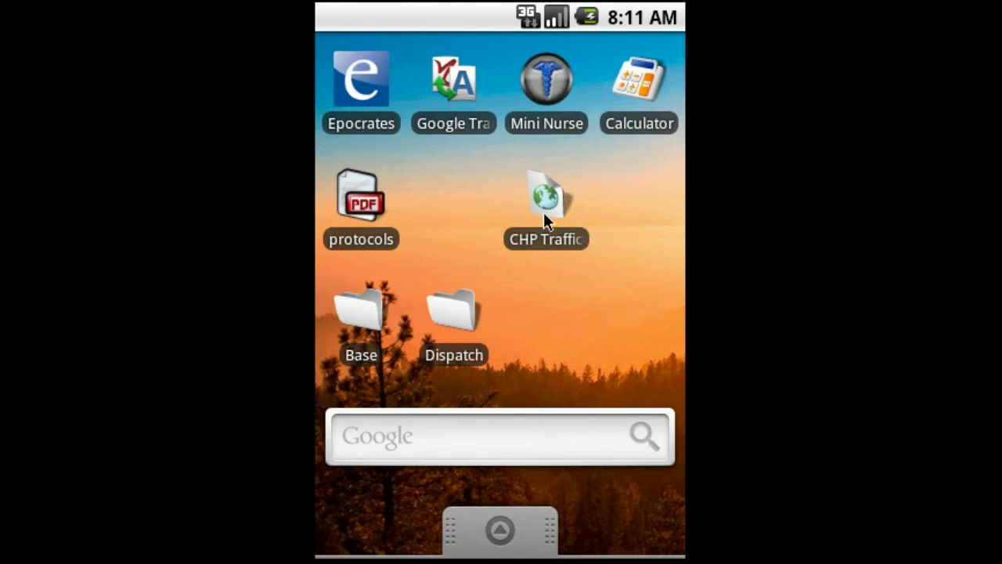
left_click_drag(544, 212, 469, 220)
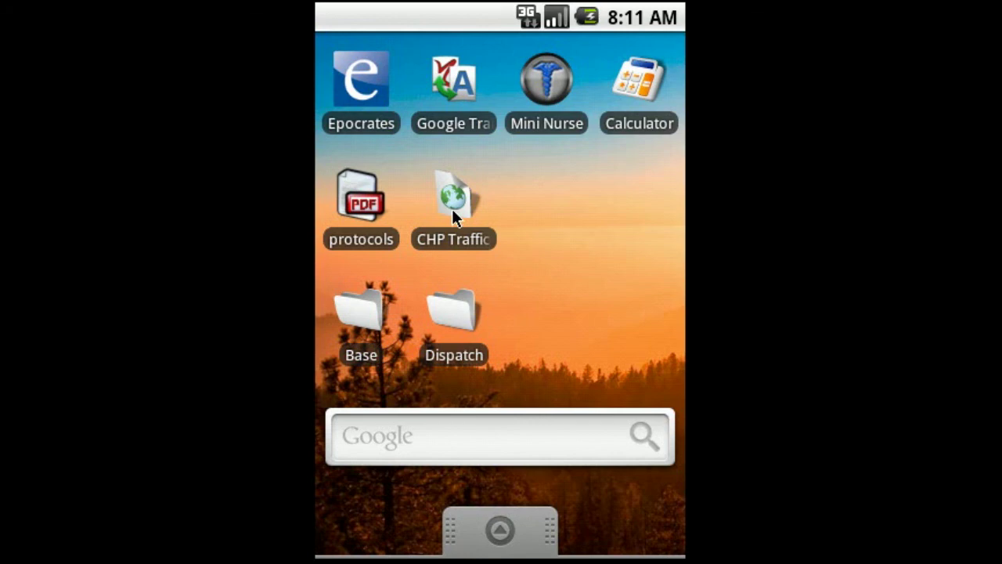
left_click(452, 210)
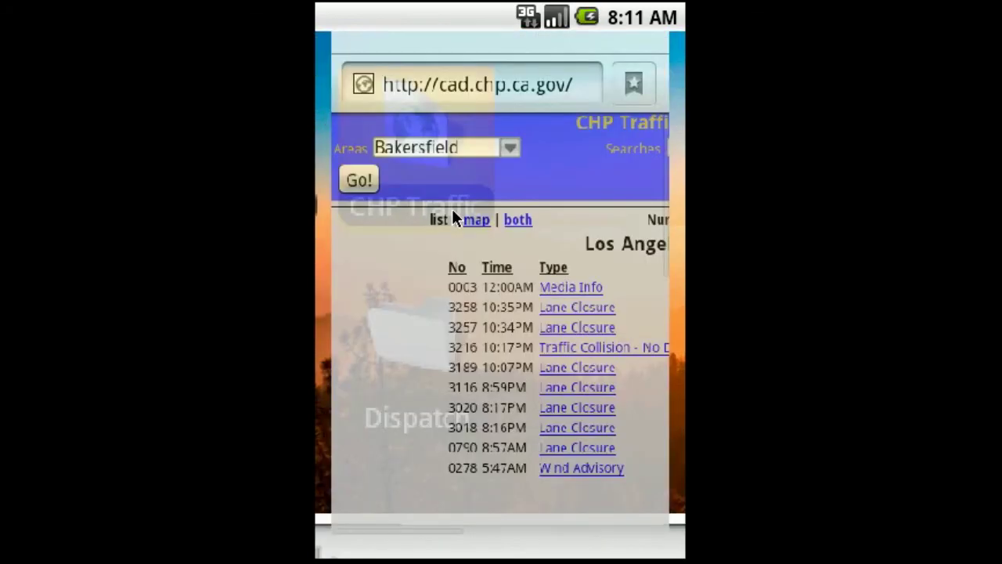
Pan across the Location, Area, Time and Type columns of the incident table, then return home
left_click_drag(663, 456, 362, 457)
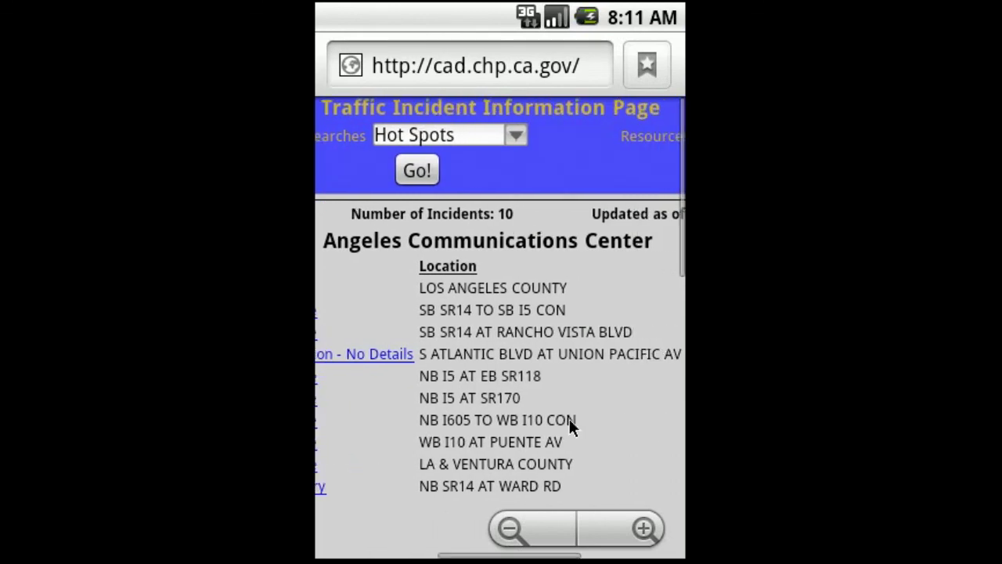
left_click_drag(576, 407, 618, 418)
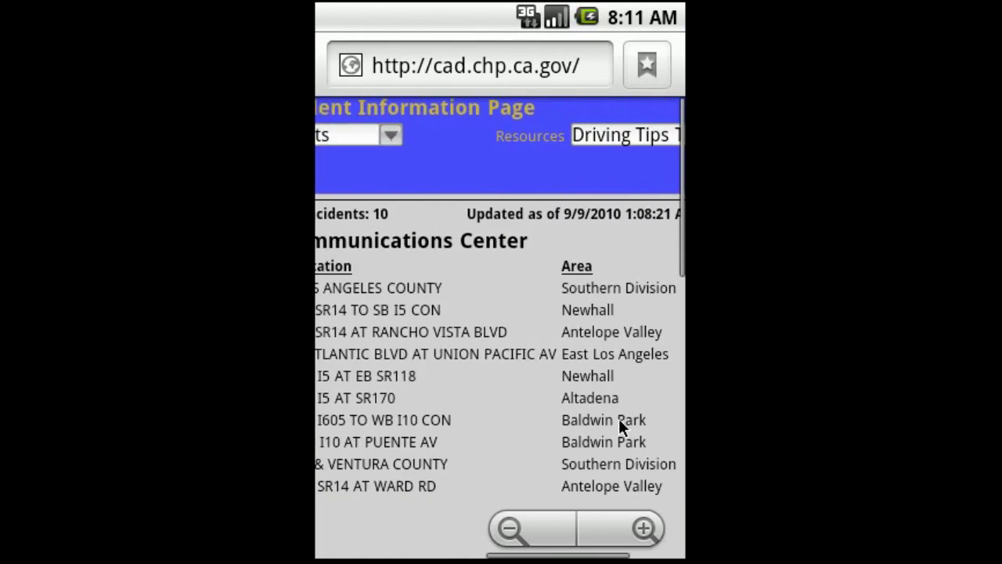
left_click_drag(485, 425, 572, 419)
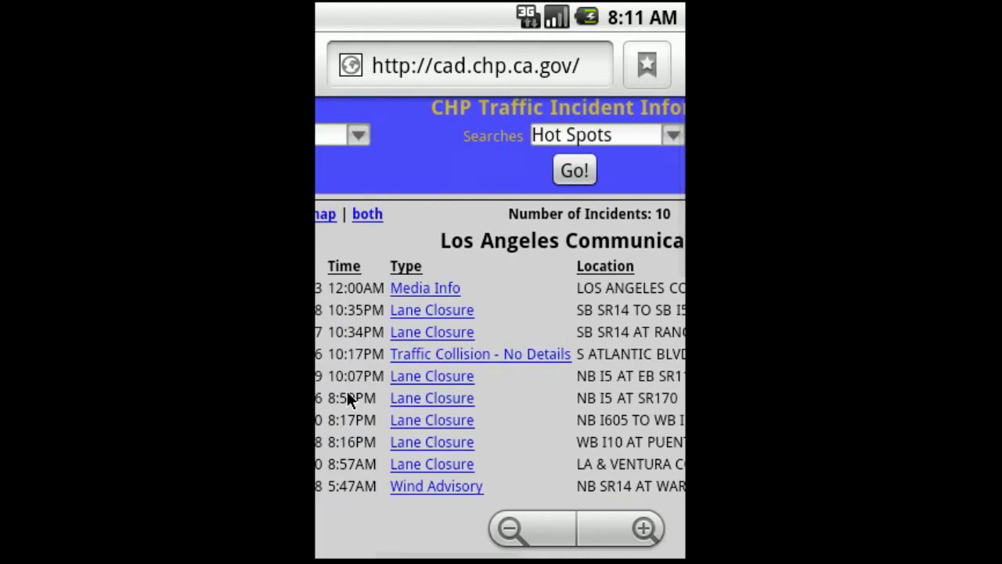
left_click_drag(347, 390, 517, 383)
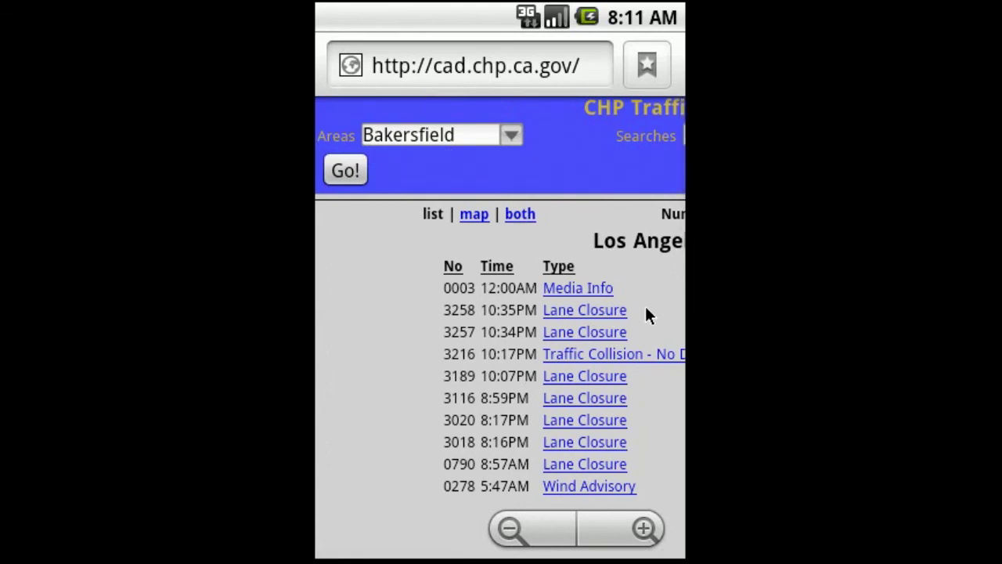
left_click_drag(645, 313, 443, 320)
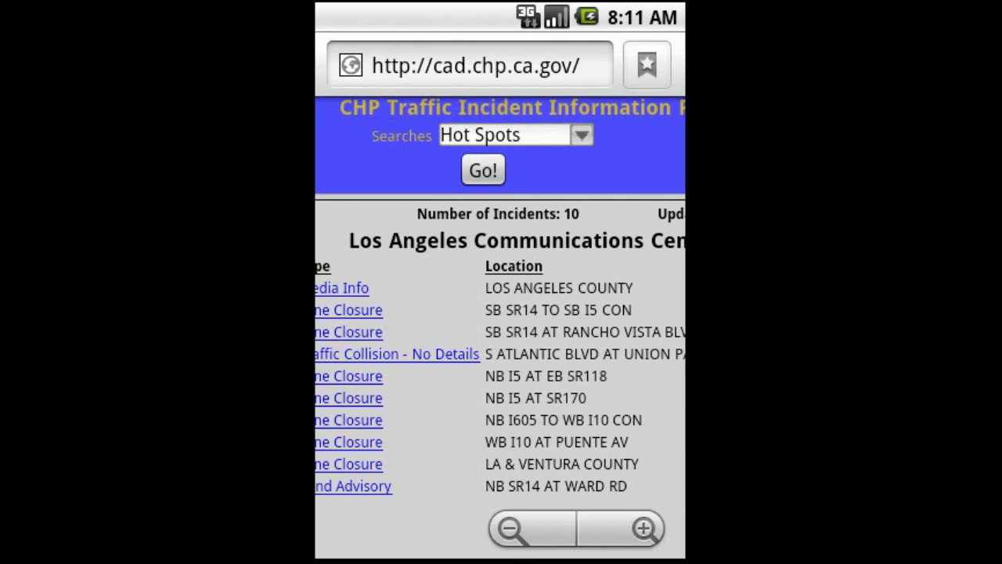
key("Menu")
key("Menu")
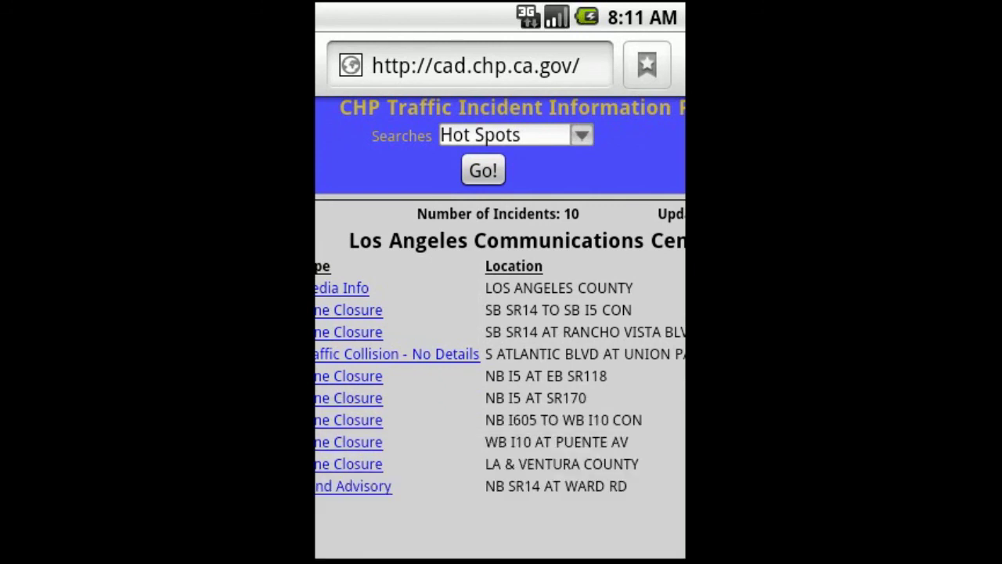
key("Home")
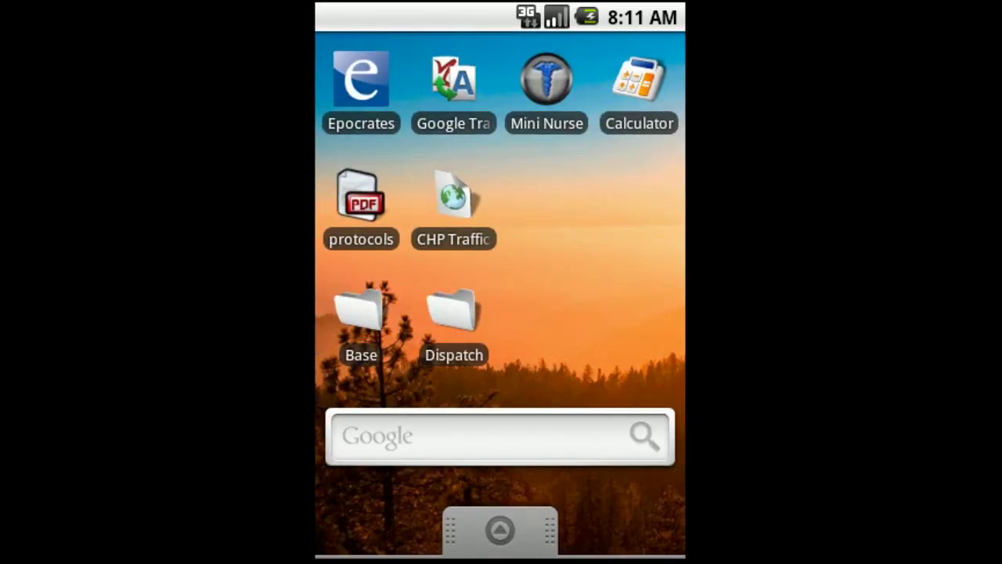